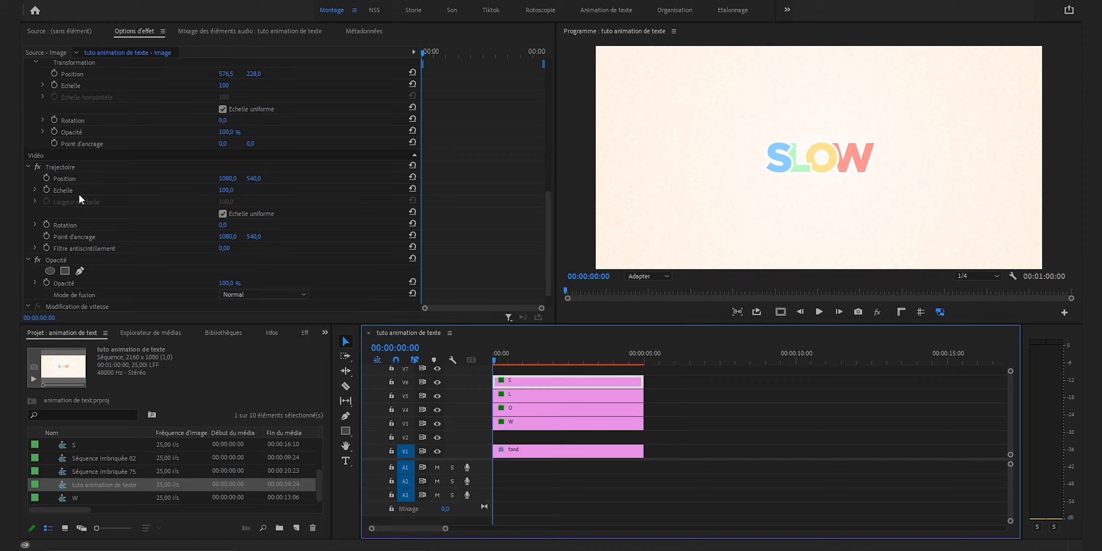
Start Position keyframing on the S clip at the sequence start and add a keyframe at 00:00:01:13 with vertical position 440.
click(46, 178)
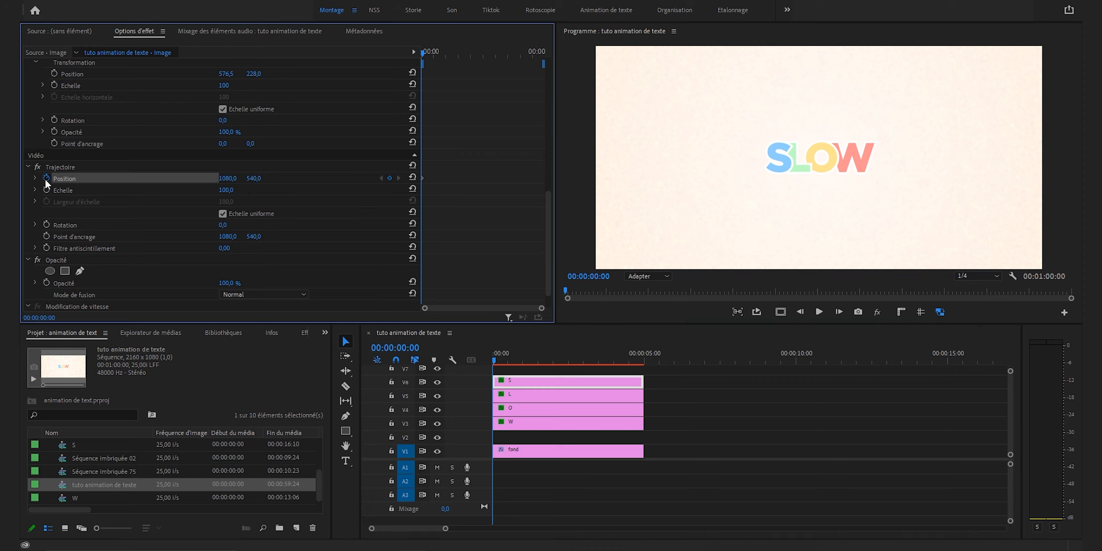
click(458, 92)
click(255, 178)
text(440)
key(Return)
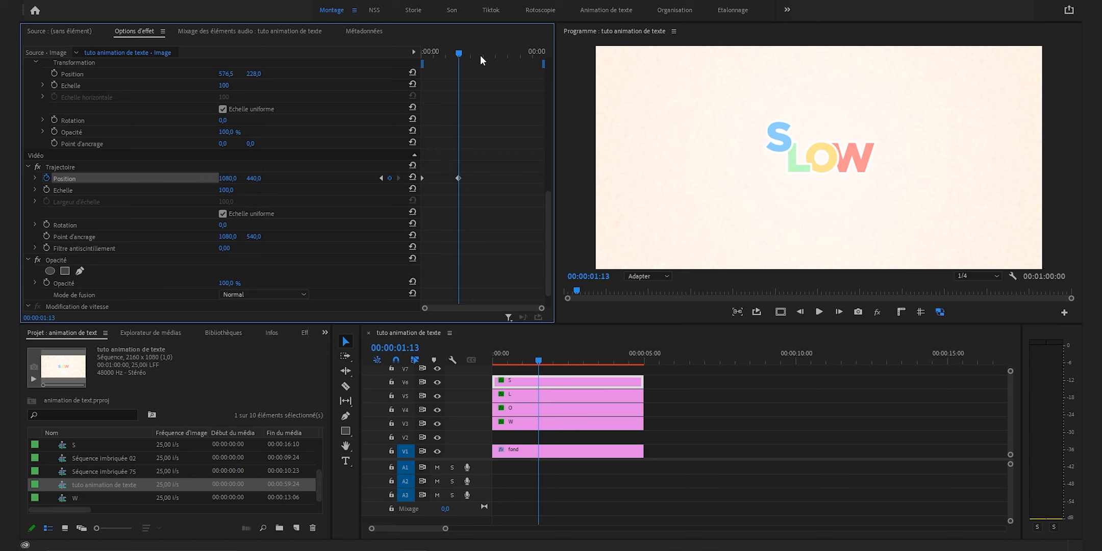
Add a Position keyframe to the S clip at 00:00:03:00 with vertical position 640.
click(495, 54)
click(256, 178)
text(640)
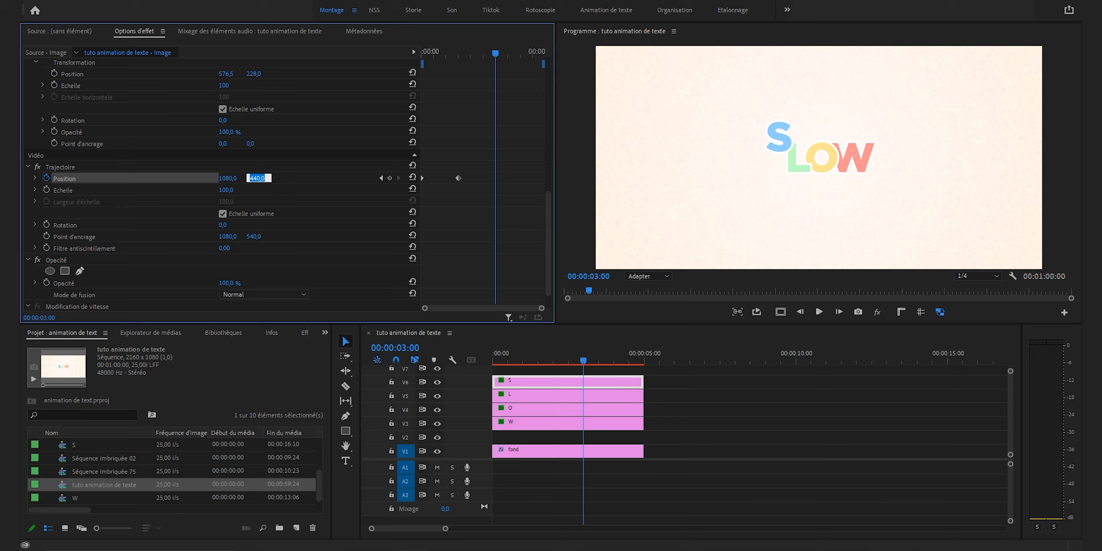
key(Return)
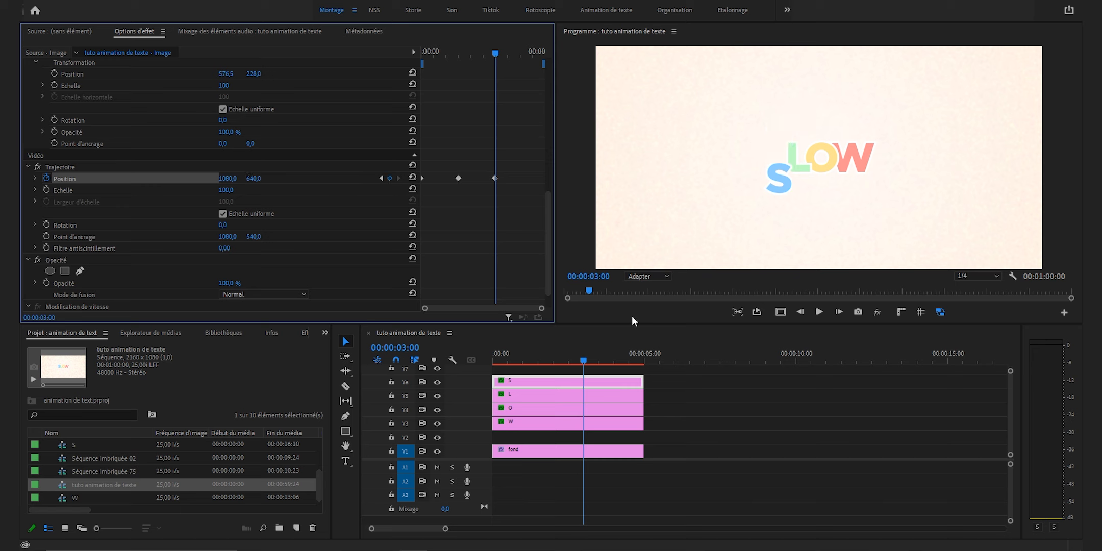
Extend the four letter clips and the fond clip together to about 15 seconds.
drag(686, 373, 631, 470)
drag(646, 411, 954, 389)
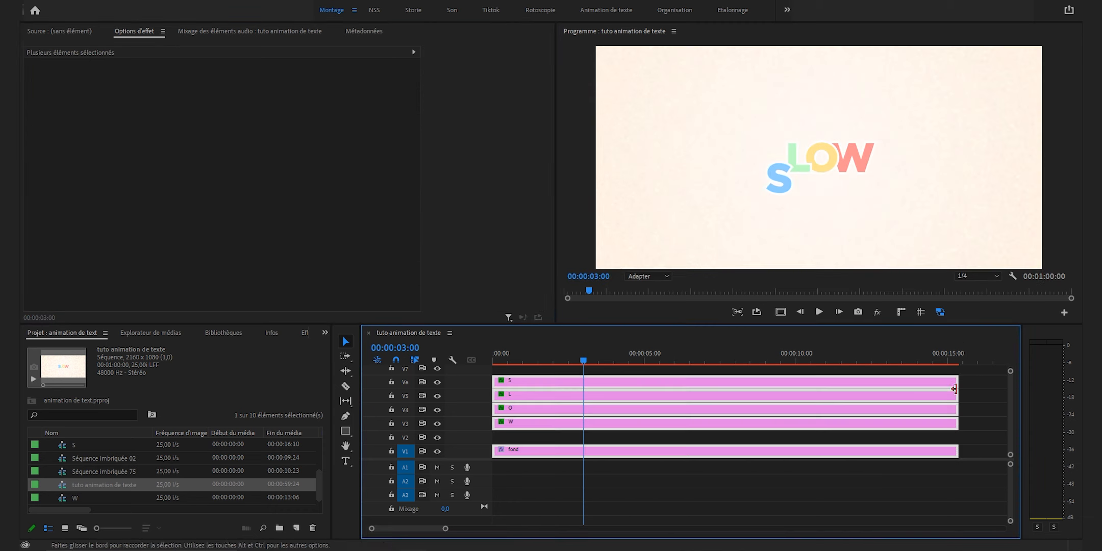
click(704, 473)
Copy the S clip's 440 and 640 Position keyframes and paste them repeatedly at even intervals from 00:00:04:13 up to about 12 seconds.
click(589, 382)
scroll(492, 238, down, 8)
drag(470, 155, 427, 208)
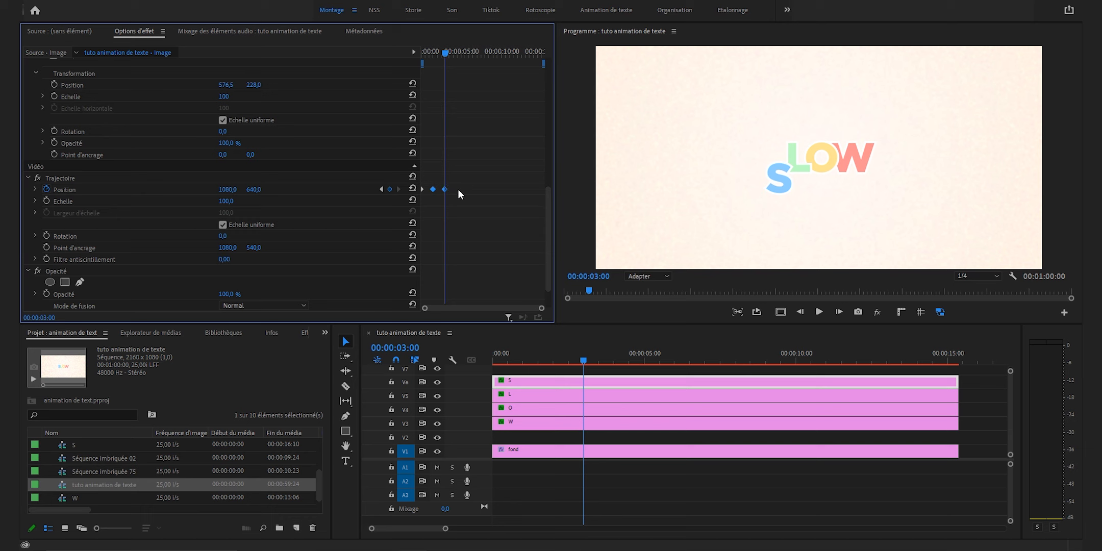
click(457, 52)
key(Right)
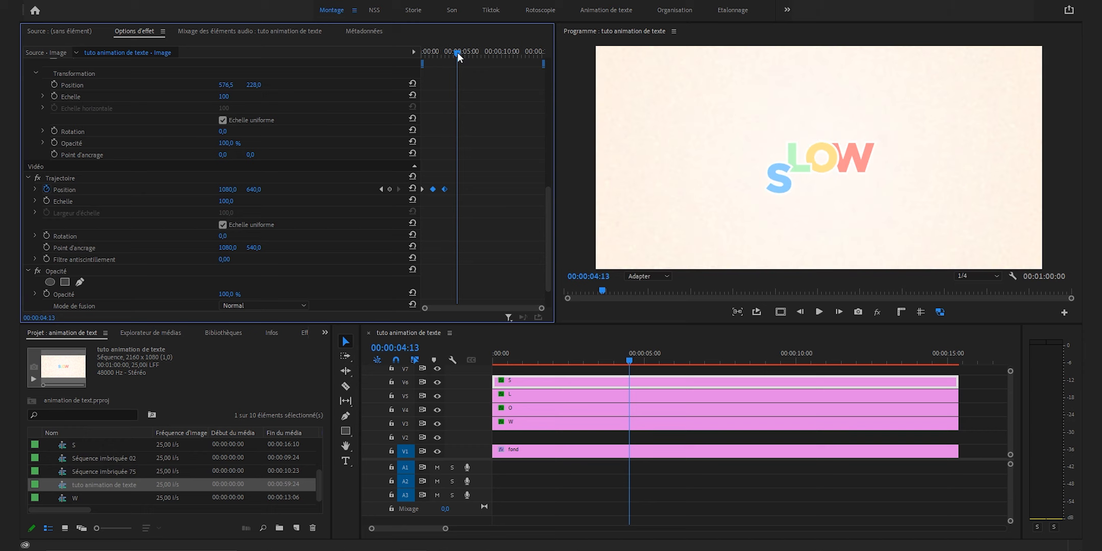
key(ctrl+v)
drag(458, 52, 481, 54)
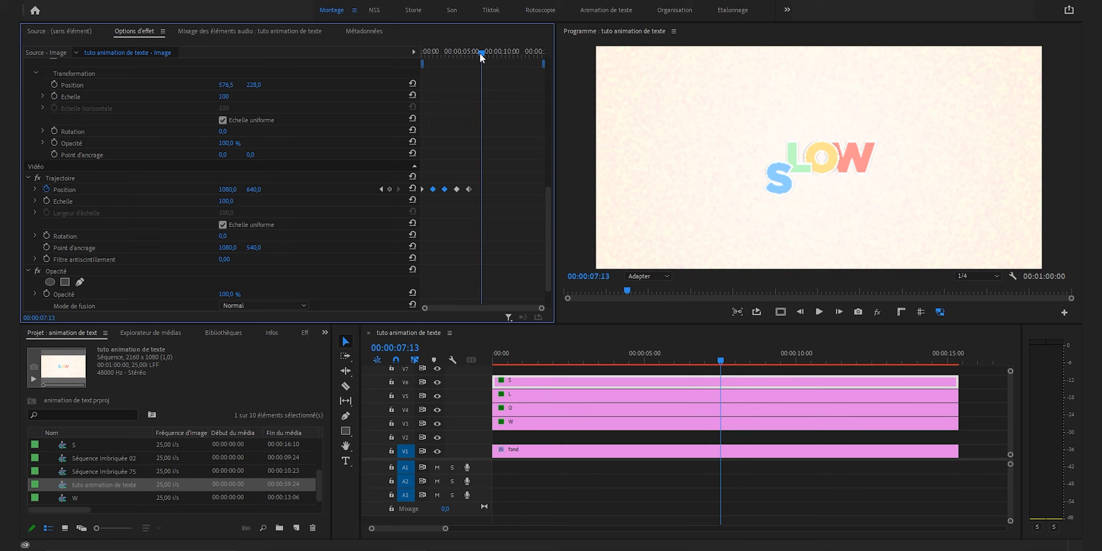
key(ctrl+v)
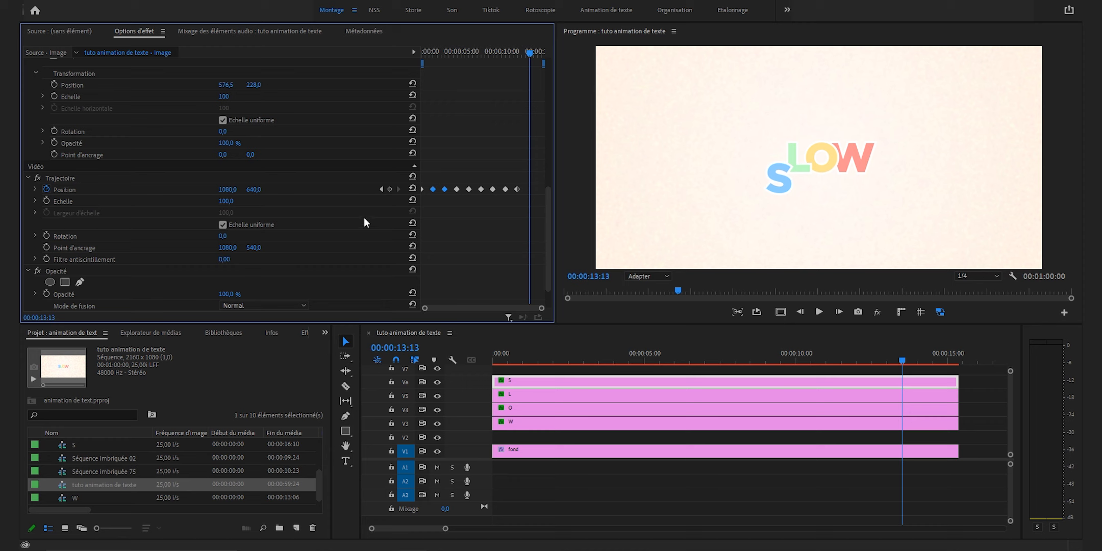
Set the S clip's vertical position back to 540 at 00:00:13:13 and play the animation from the start.
click(256, 189)
text(540)
key(Return)
key(Home)
key(space)
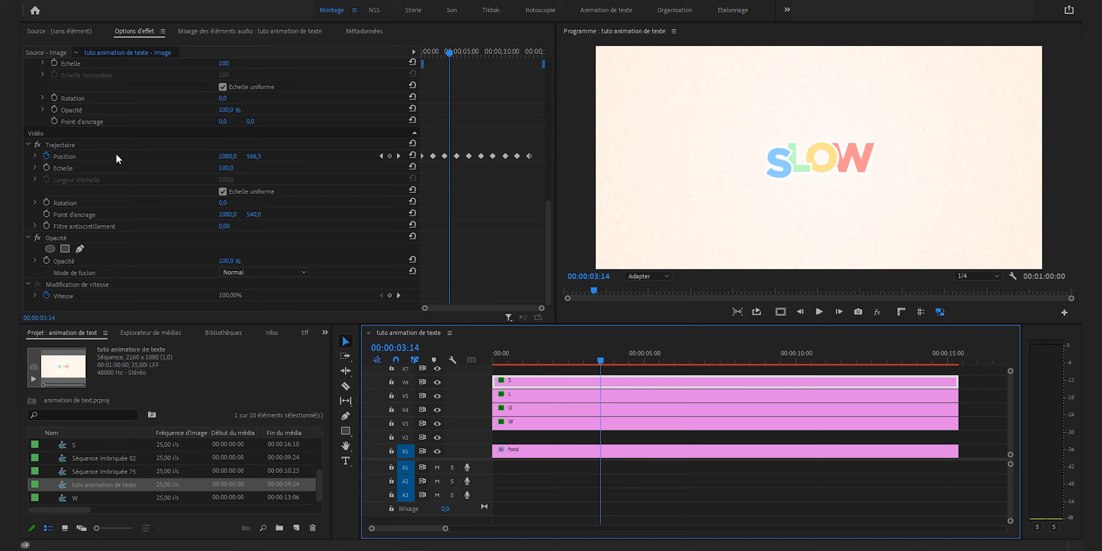
Select all Position keyframes of the S clip and set their temporal interpolation to Bézier.
click(35, 156)
key(Home)
drag(539, 133, 409, 166)
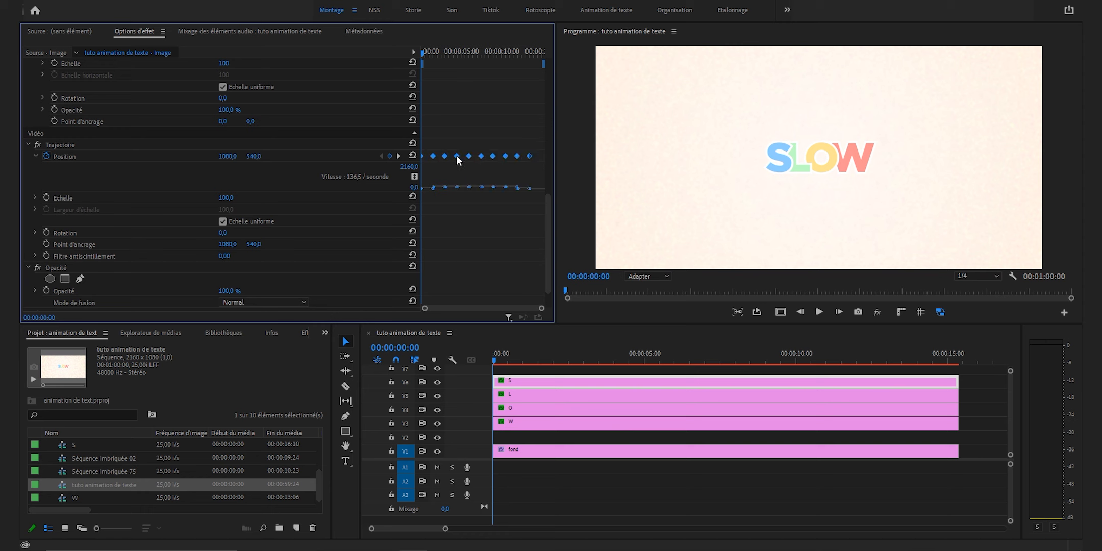
right_click(457, 156)
mouse_move(539, 250)
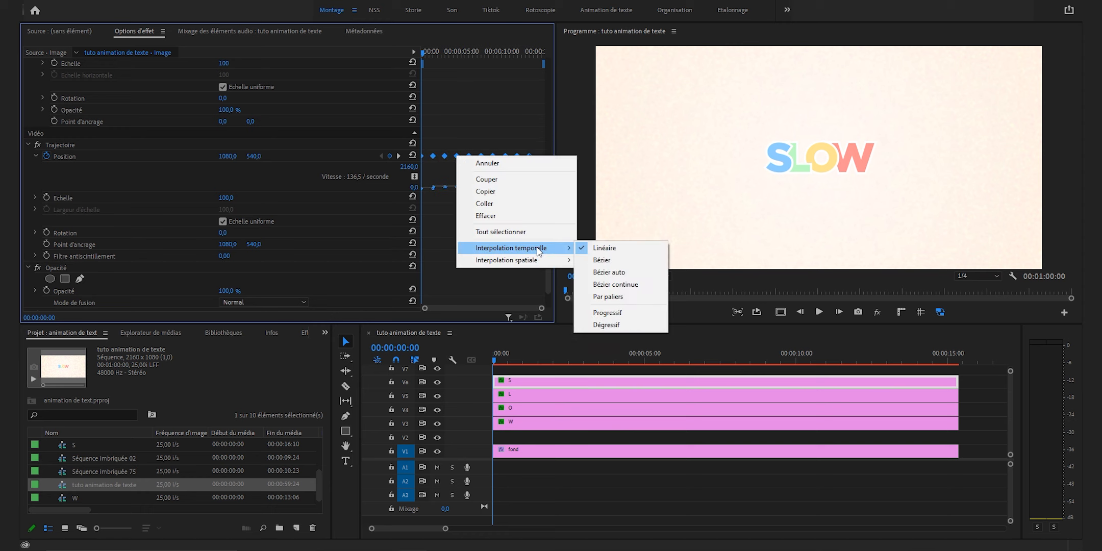
click(592, 260)
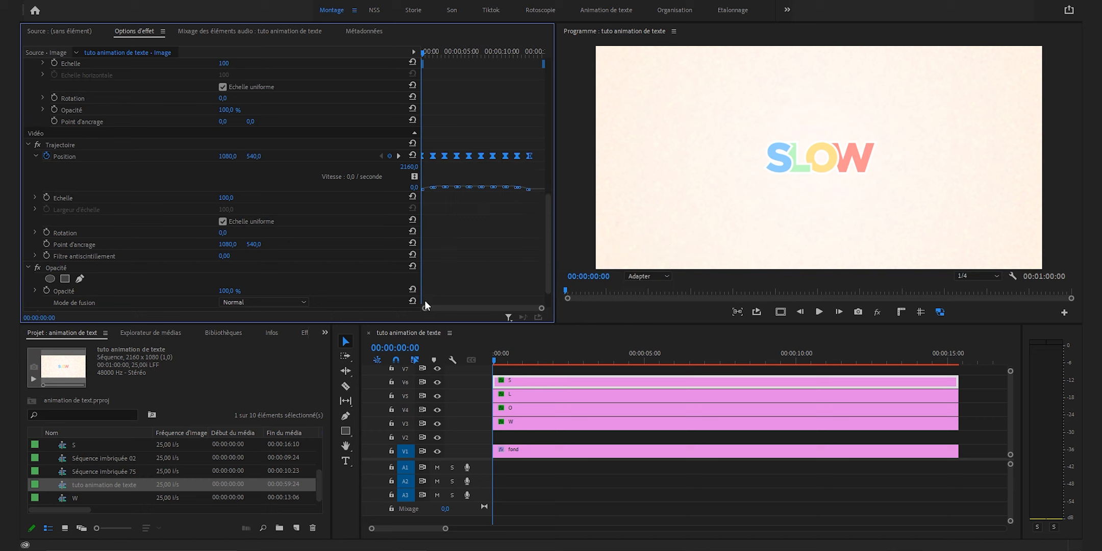
Stretch the Bézier handles of the Position velocity graph into smooth waves between keyframes, and play the result.
scroll(427, 309, up, 3)
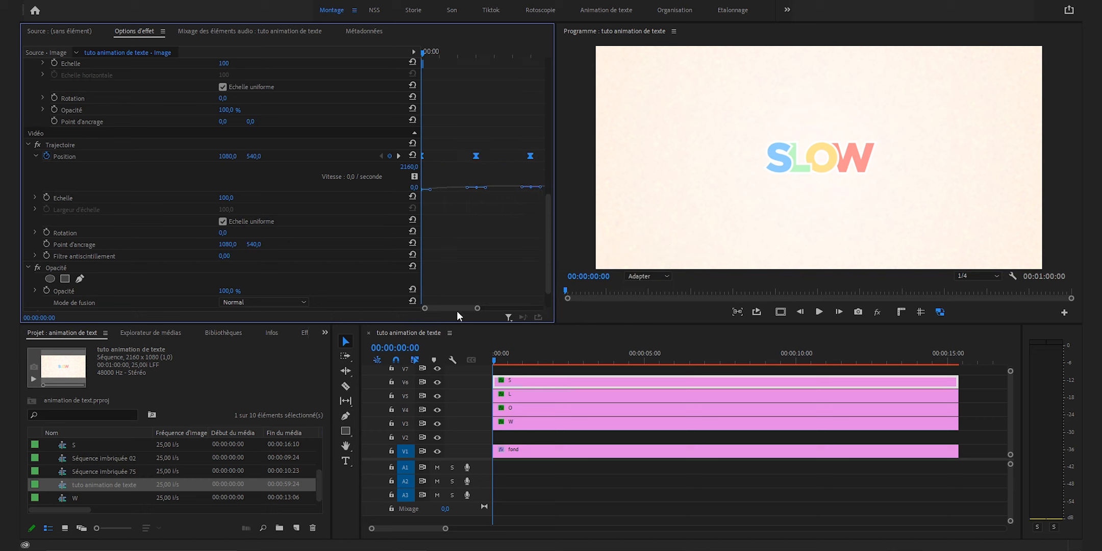
drag(458, 306, 468, 307)
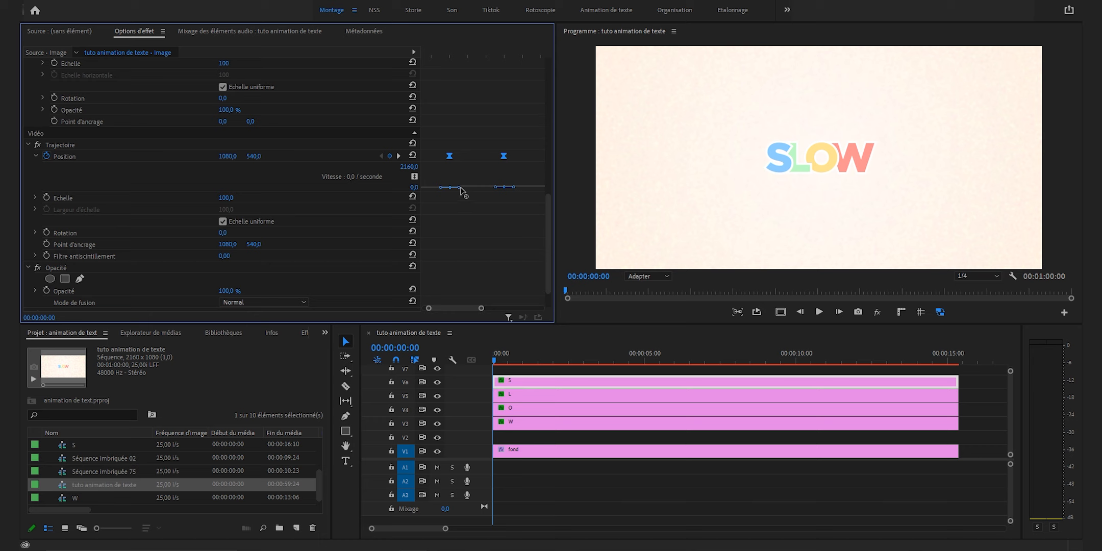
drag(460, 190, 466, 217)
drag(490, 194, 488, 198)
key(backslash)
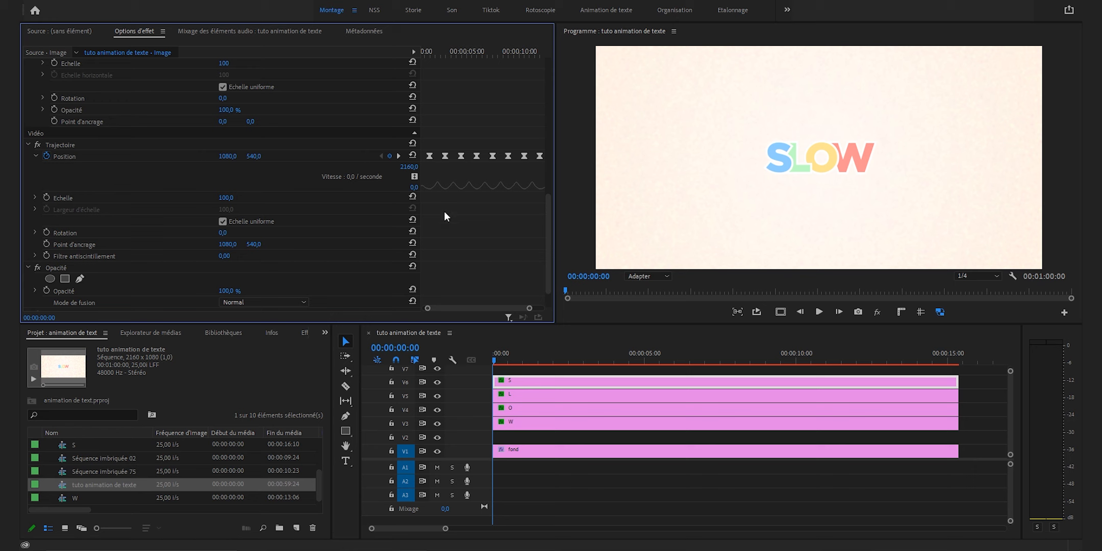
key(space)
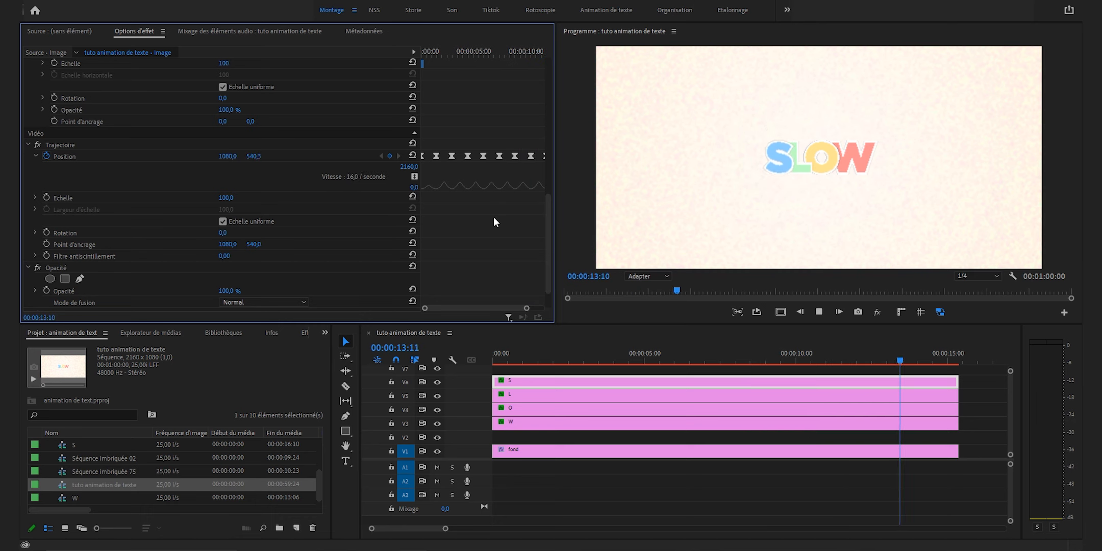
key(Home)
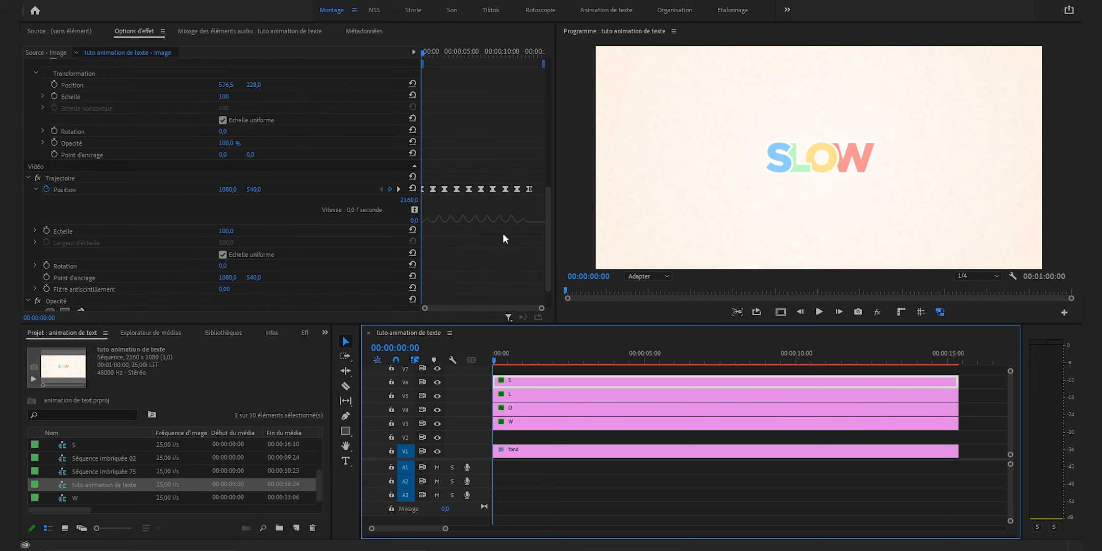
Copy the S clip's Trajectoire effect onto the L, O and W clips and play back the sequence.
click(57, 177)
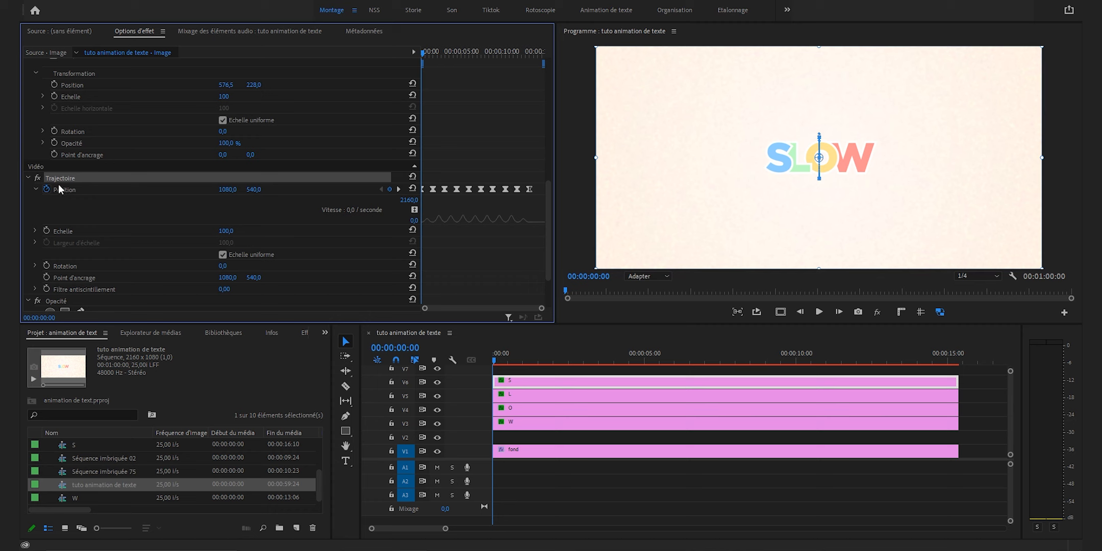
drag(552, 435, 541, 399)
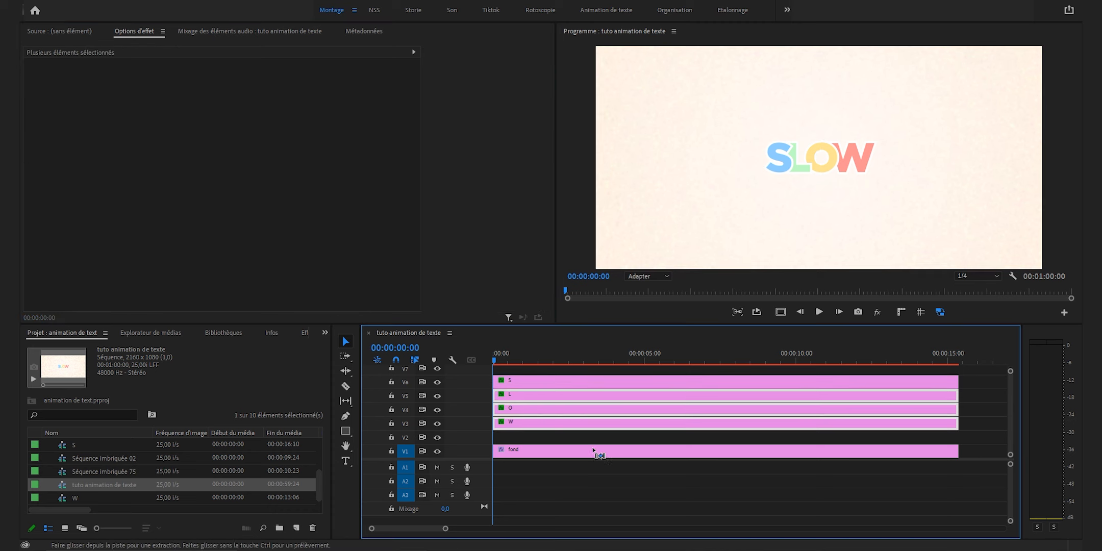
key(ctrl+shift+a)
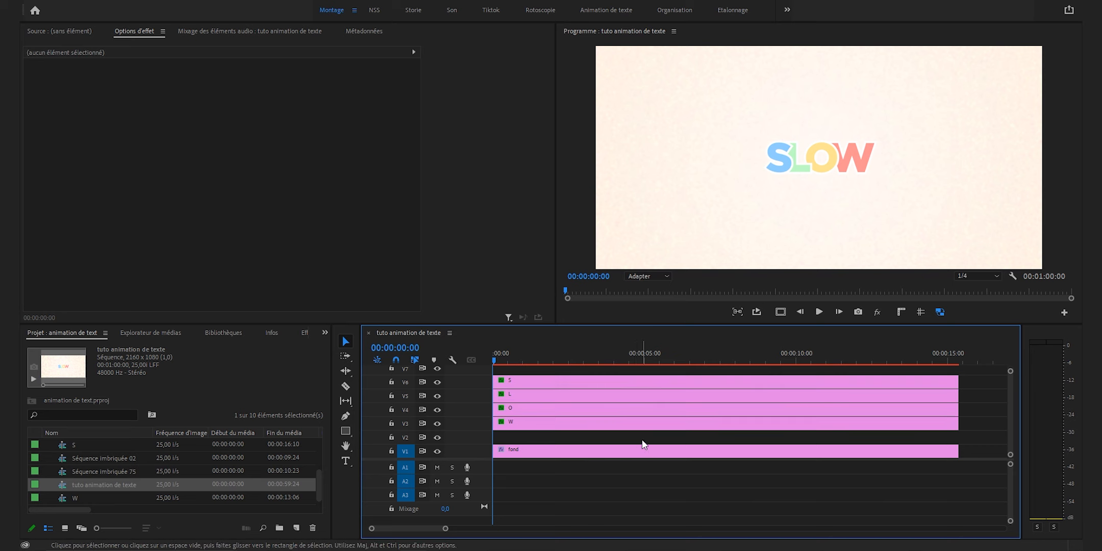
key(space)
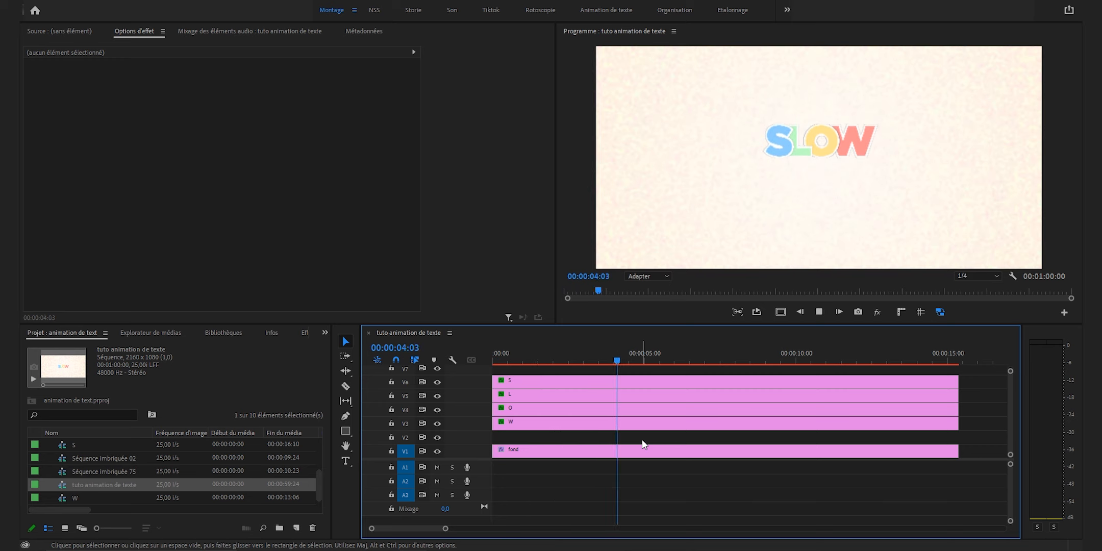
Stagger the L, O and W clips by three frames each, so they start at frames 3, 6 and 9.
click(641, 450)
click(506, 360)
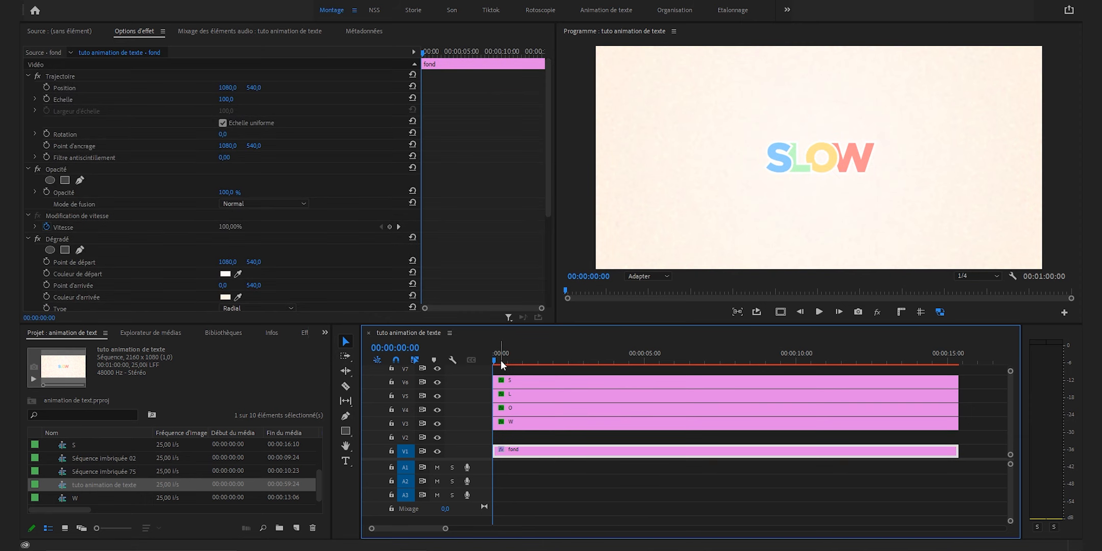
key(Right)
key(Right)
key(Right)
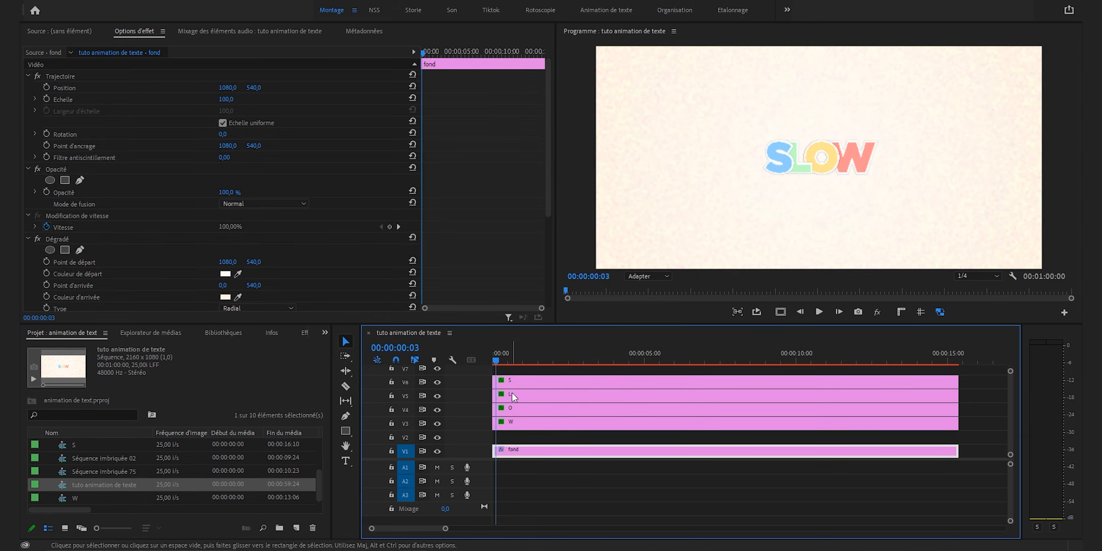
drag(506, 396, 516, 426)
key(Right)
key(Right)
key(Right)
key(Right)
key(Right)
key(Right)
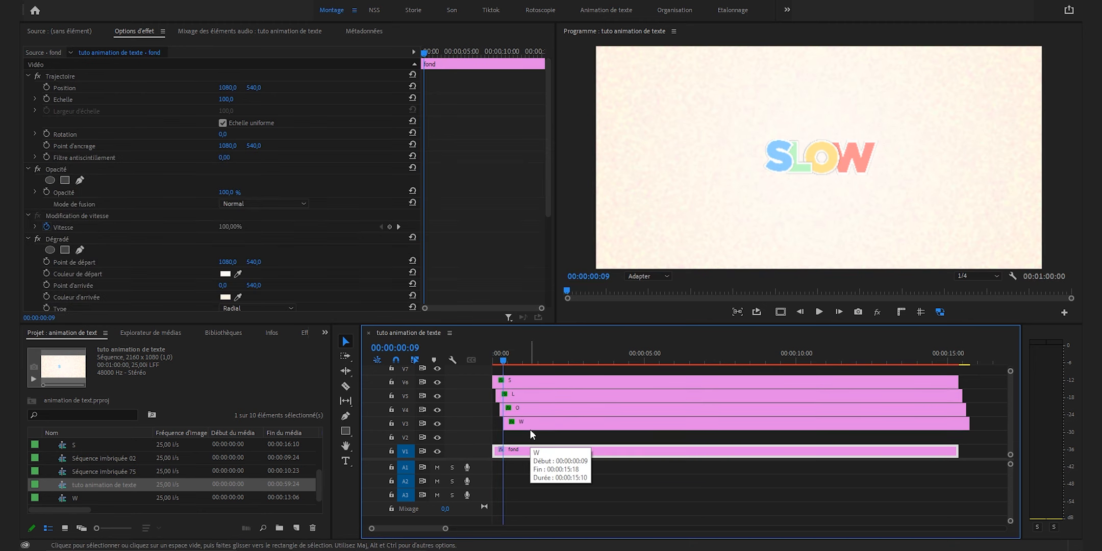
Extend the starts of L, O and W to the sequence start, trim their ends level with the S clip, and preview.
drag(495, 395, 492, 421)
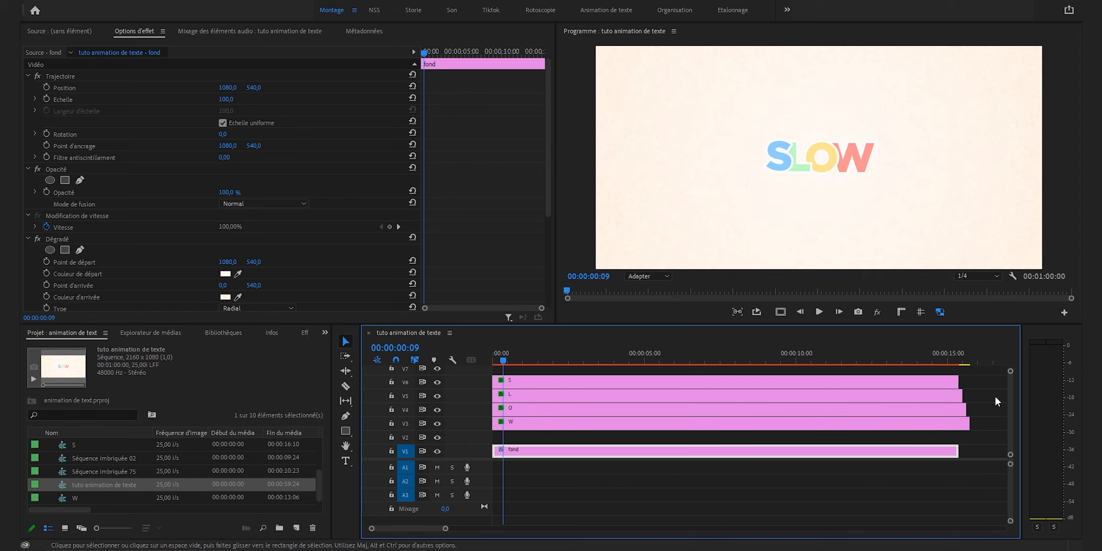
drag(965, 407, 958, 421)
key(space)
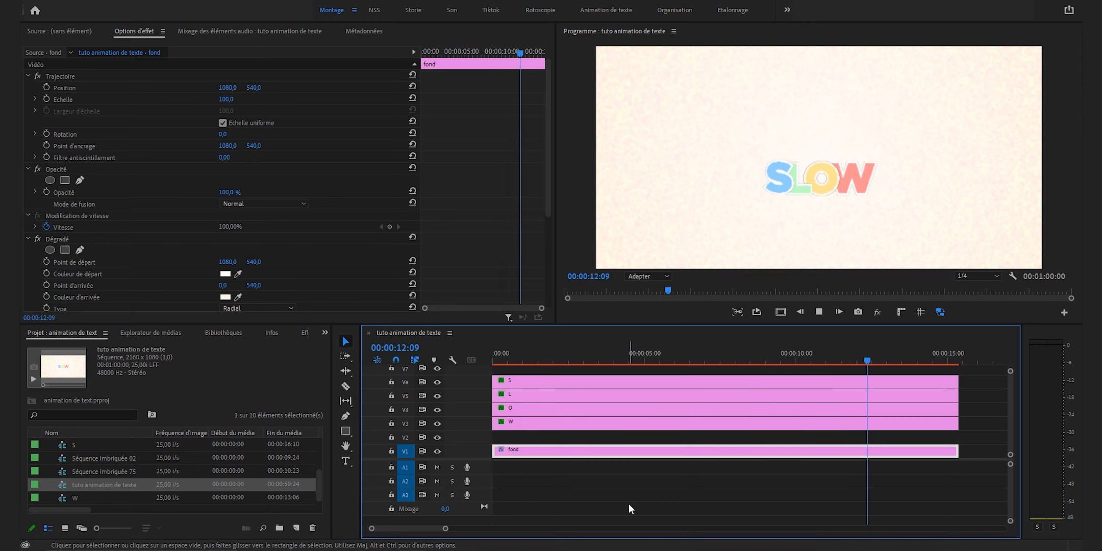
key(space)
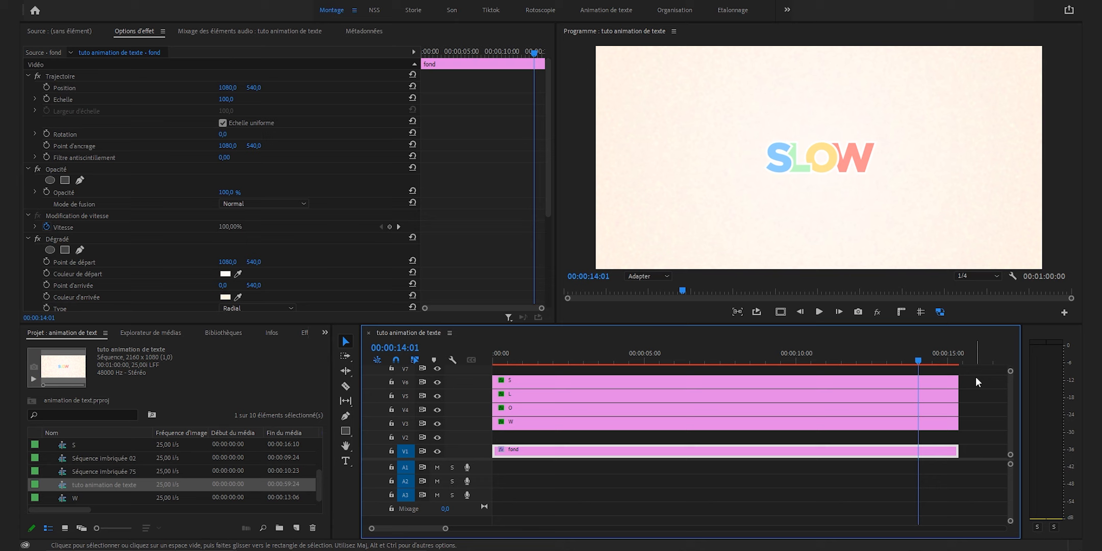
Nest the S, L, O and W clips into one sequence named SLOW.
drag(975, 376, 846, 429)
right_click(847, 427)
click(888, 293)
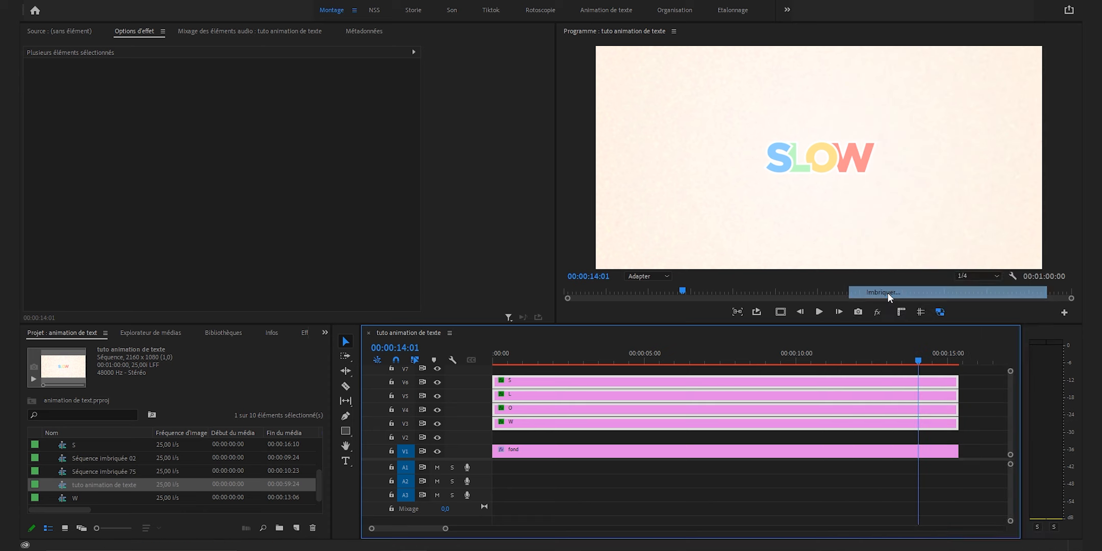
text(SLOW)
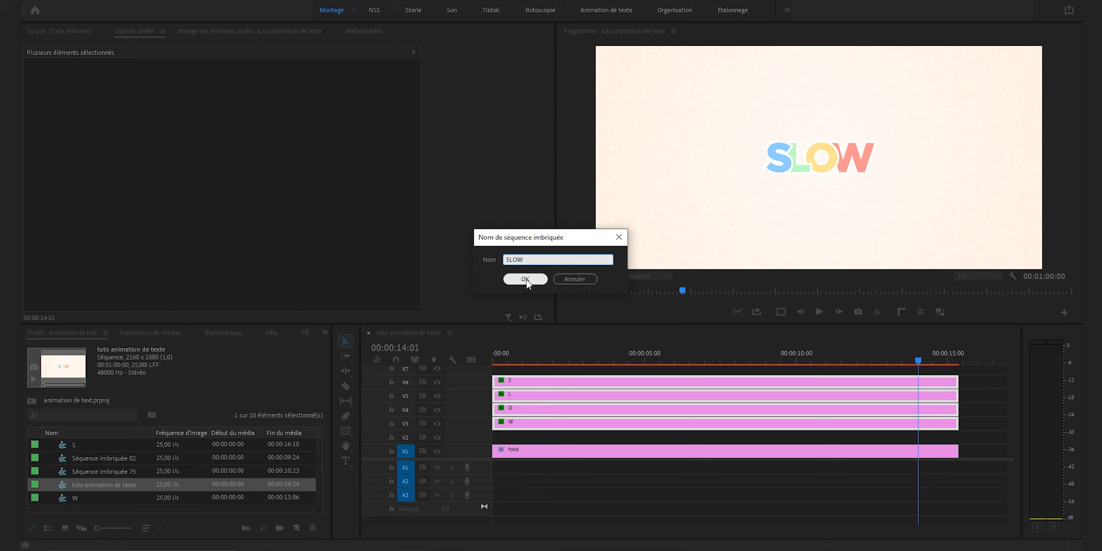
click(525, 278)
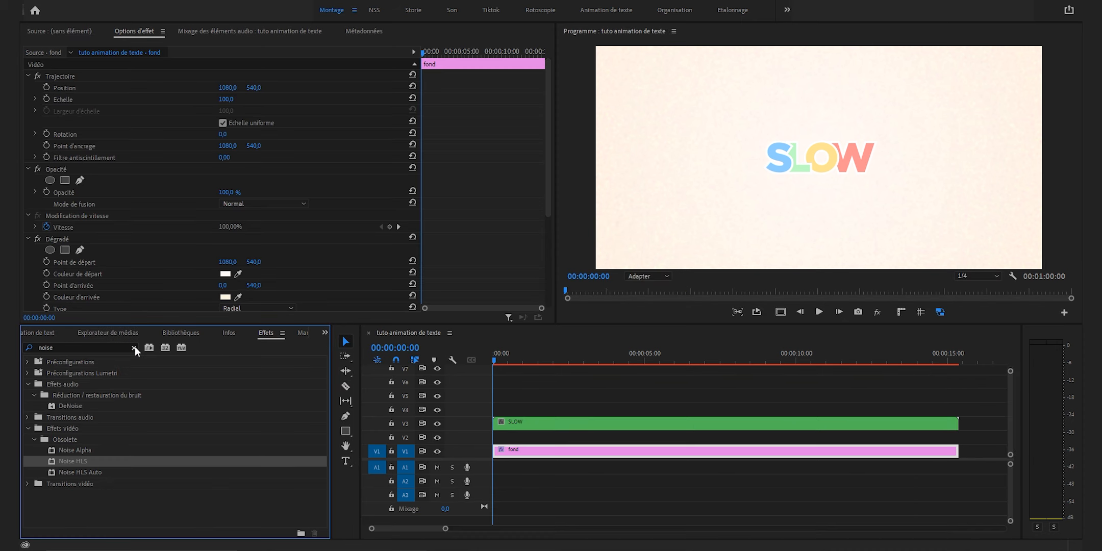
Apply the Postérisation temporelle effect to the SLOW nested clip and set its frame rate to 16.
click(134, 347)
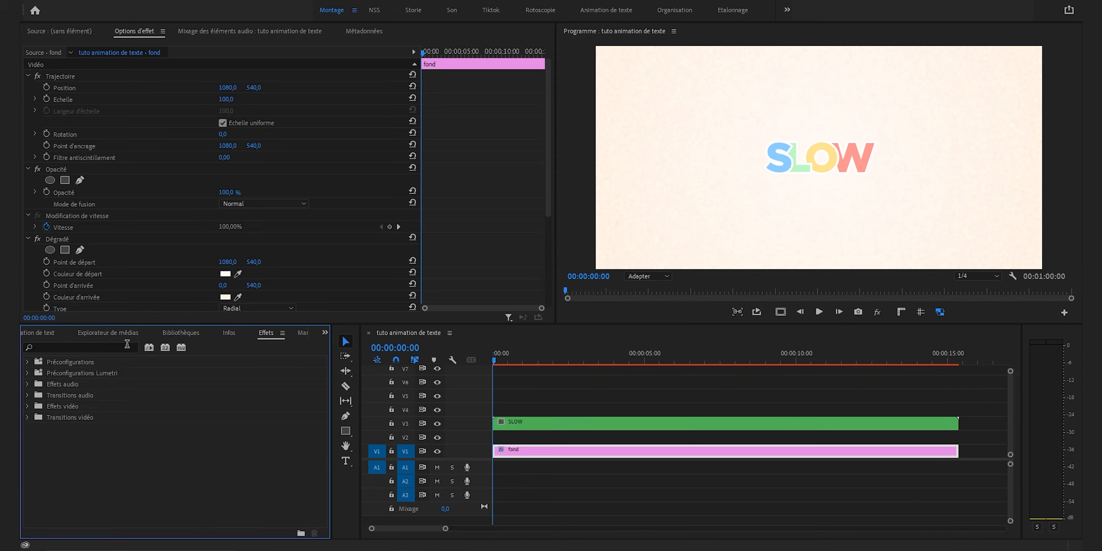
click(123, 346)
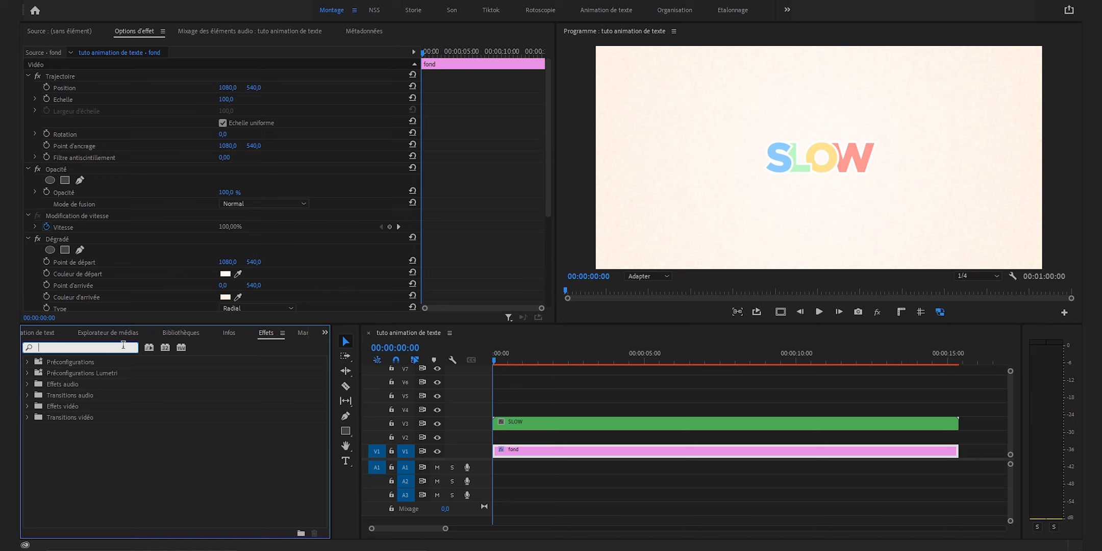
text(post)
drag(86, 449, 546, 429)
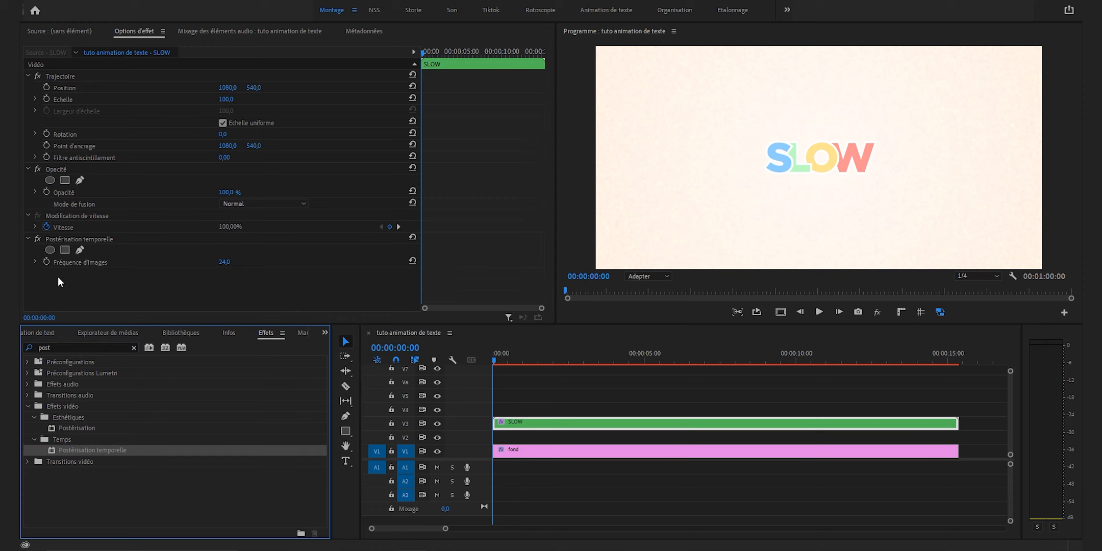
click(225, 262)
text(16)
key(Return)
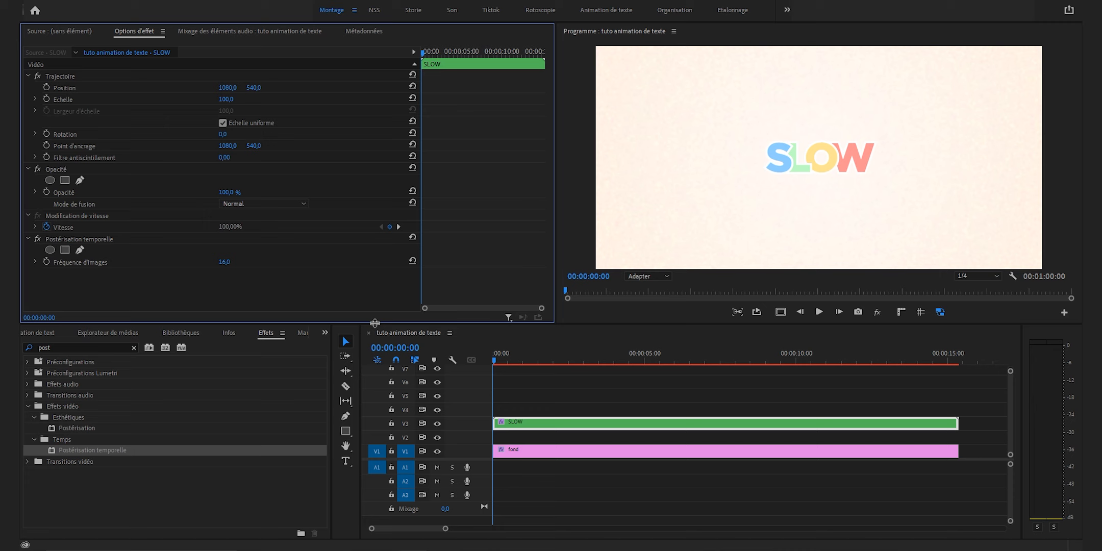
Copy the Noise HLS effect from the fond background clip onto the SLOW nested clip.
click(515, 439)
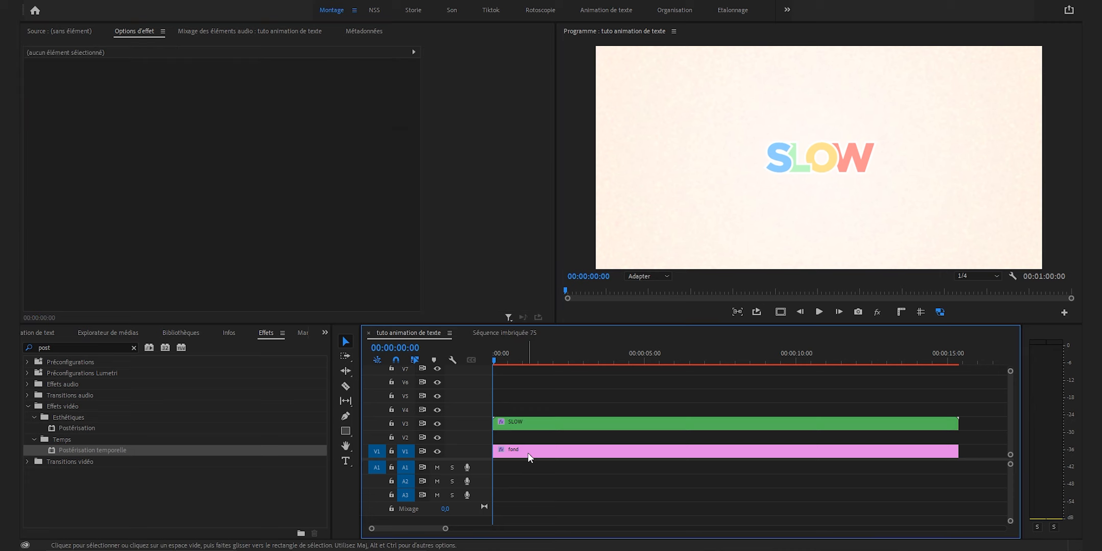
click(557, 452)
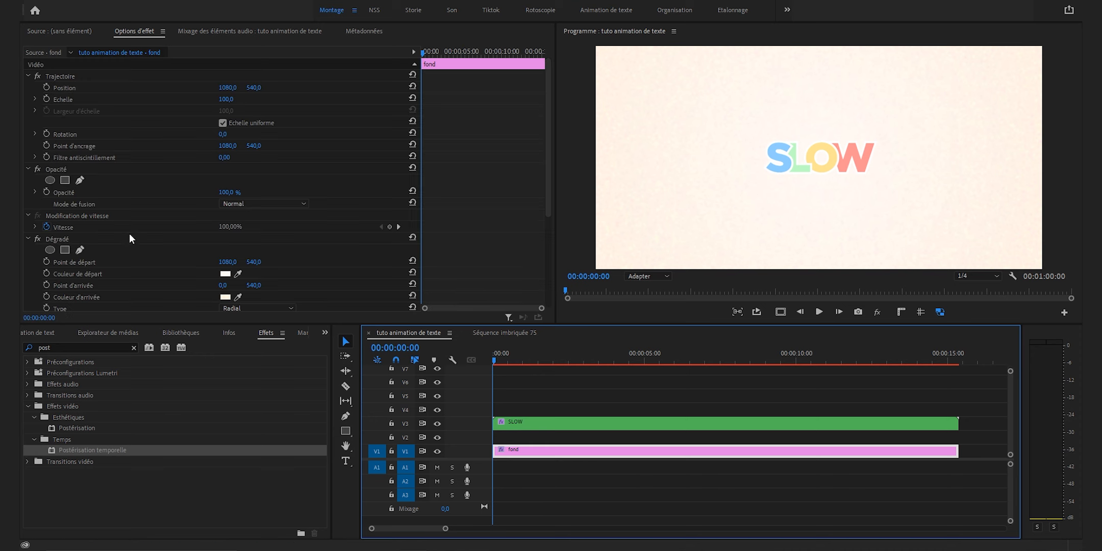
scroll(129, 233, down, 4)
click(63, 256)
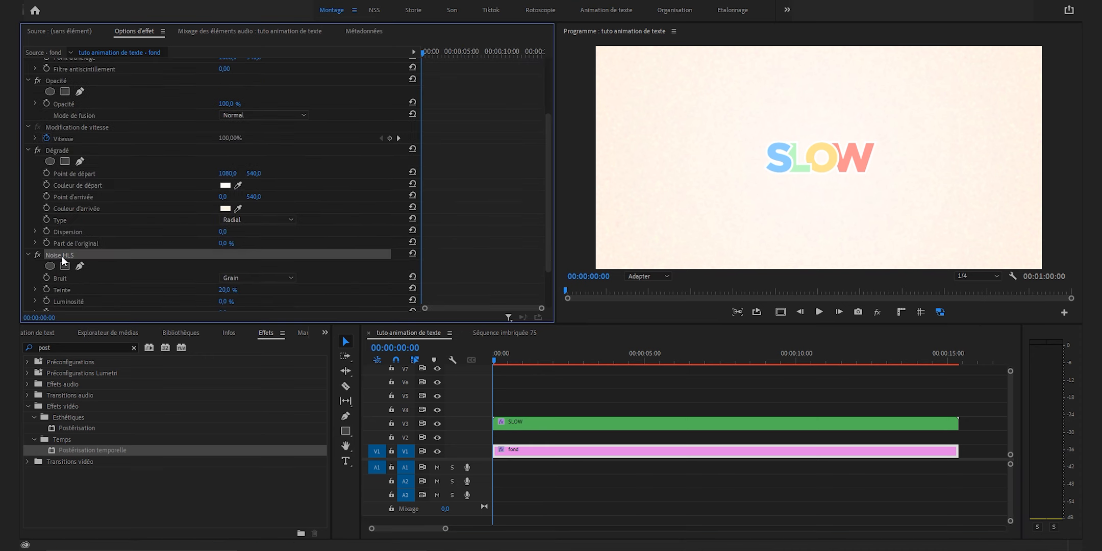
click(610, 423)
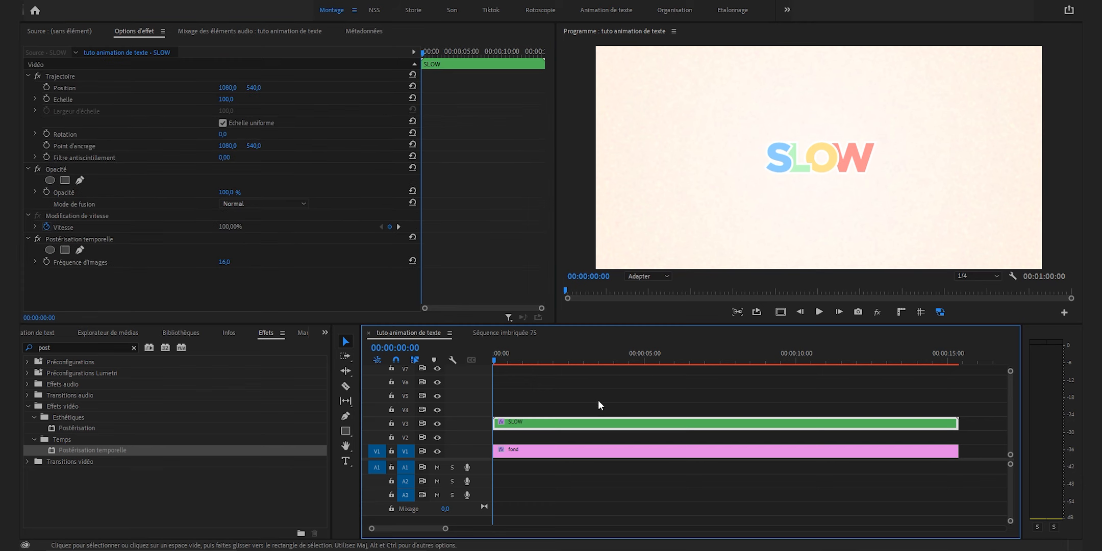
key(ctrl+v)
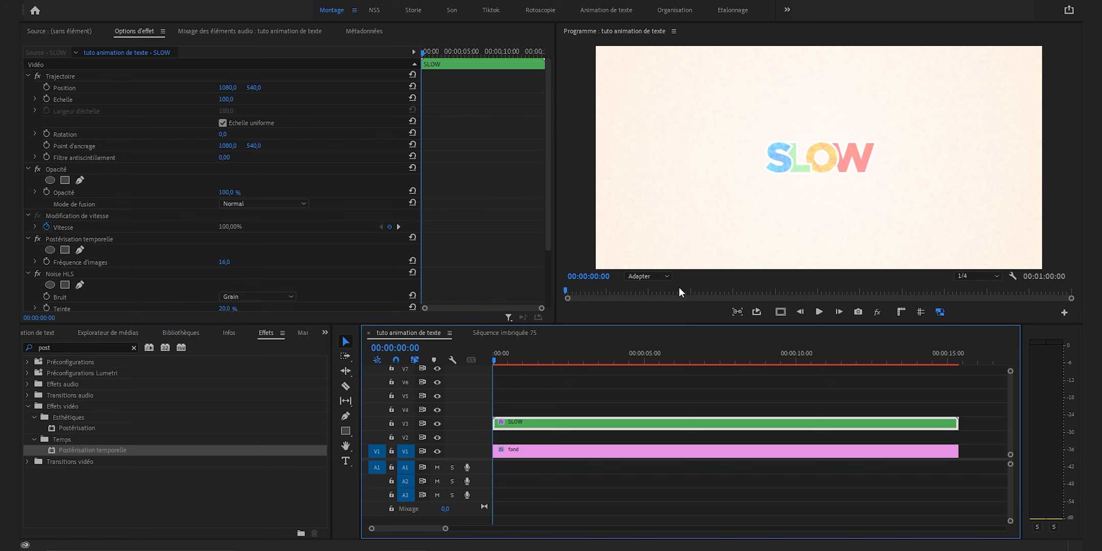
Set the SLOW clip's Noise HLS Teinte to 5% and Taille du grain to 1, and select the fond clip.
scroll(529, 262, down, 3)
key(shift+1)
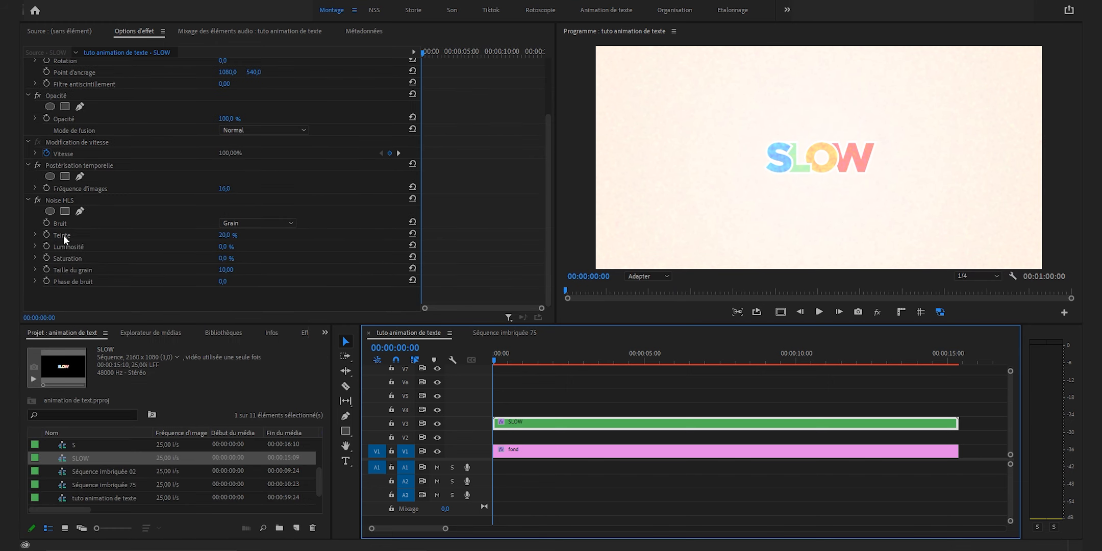
click(227, 236)
text(5)
key(Return)
click(234, 267)
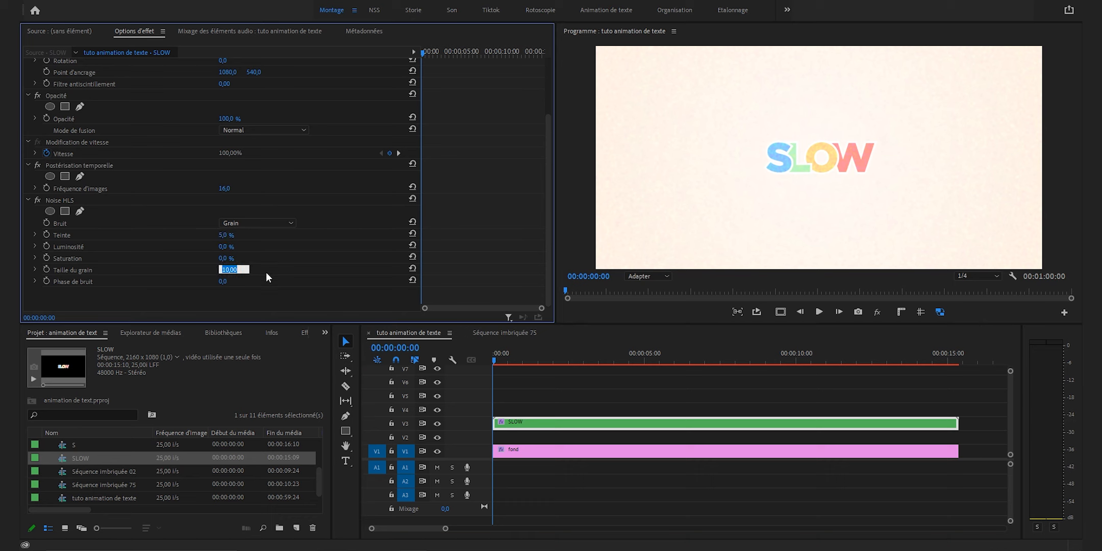
text(1)
key(Return)
click(515, 451)
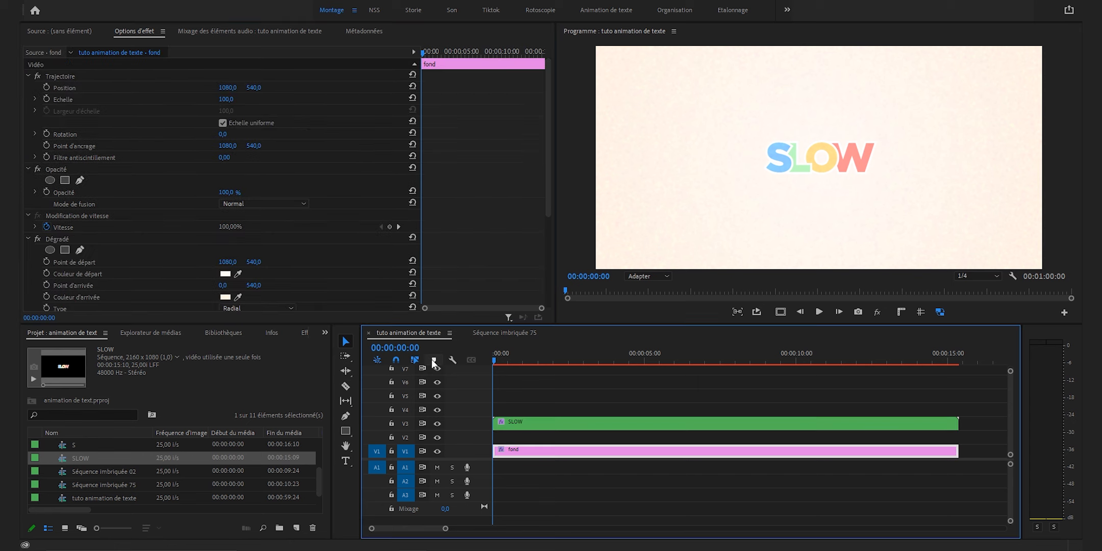